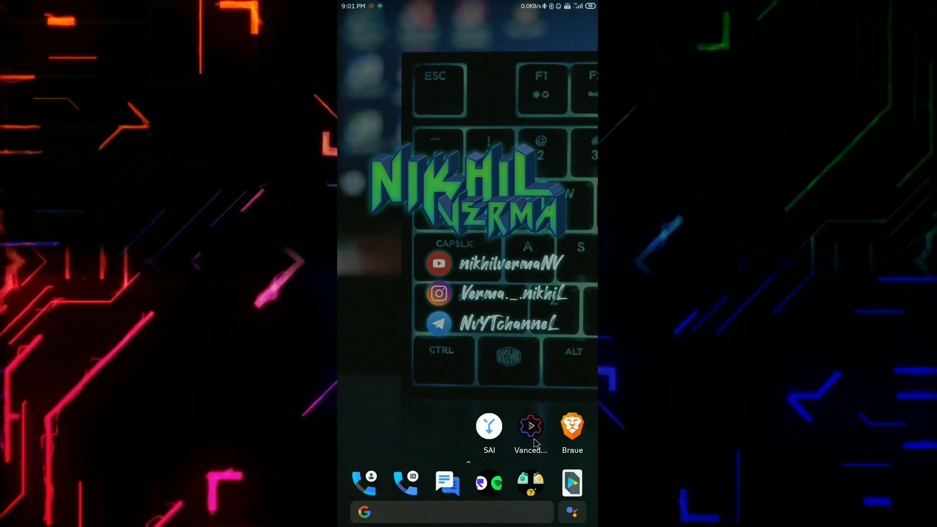
In Brave on vanced.app, request the Vanced Manager download, then cancel re-downloading manager (1).apk
click(572, 429)
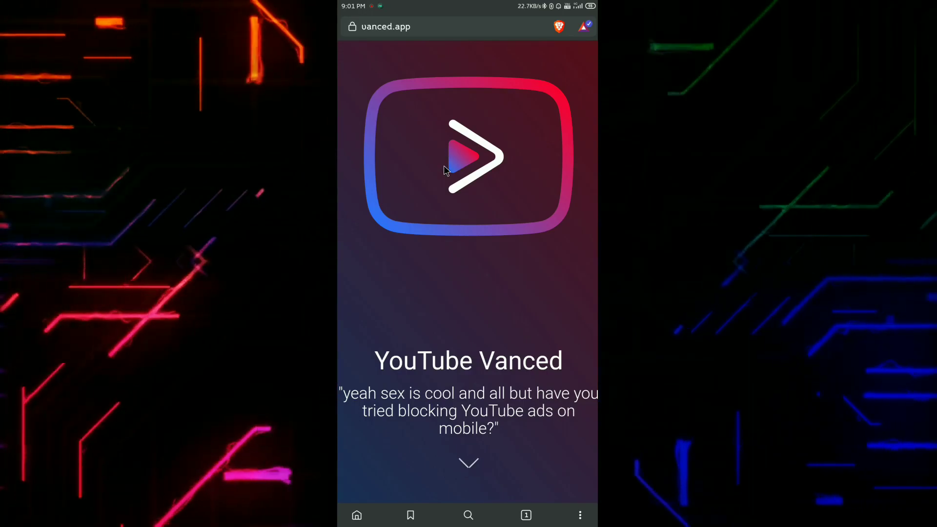
scroll(444, 165, down, 5)
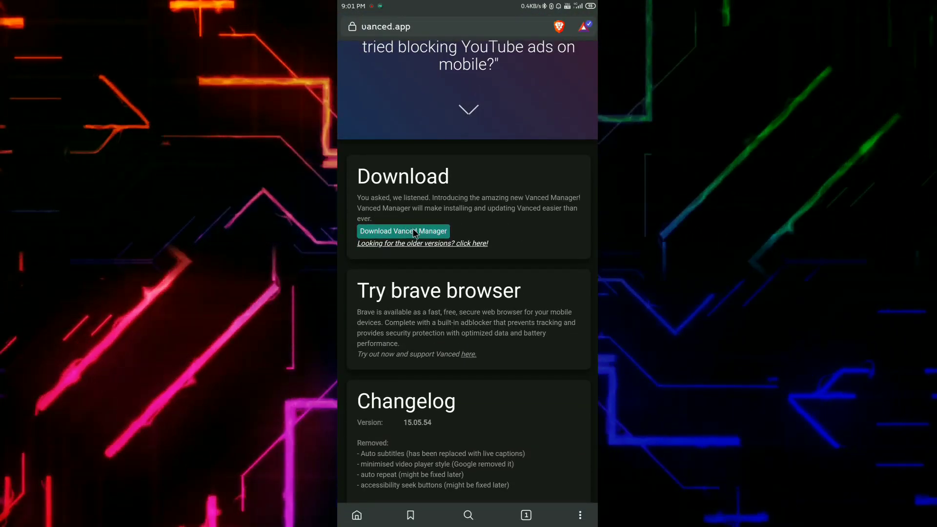
click(404, 231)
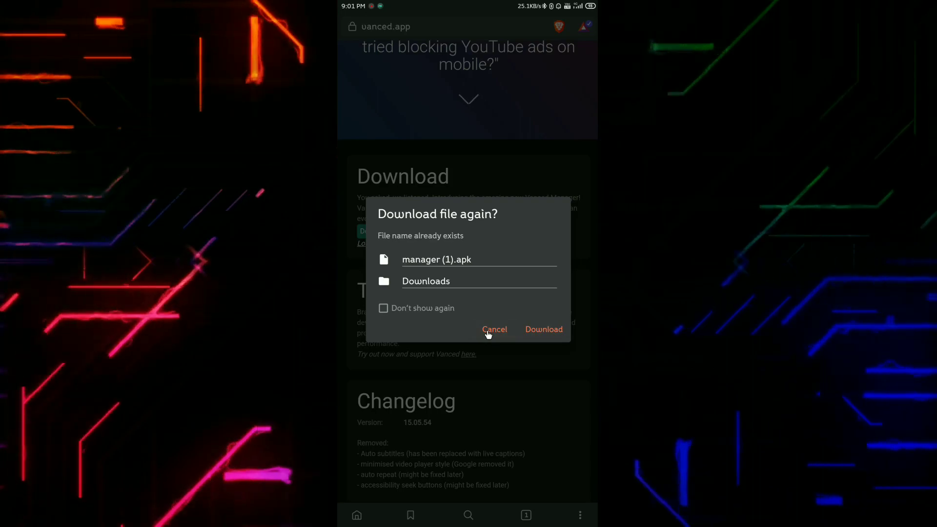
click(488, 333)
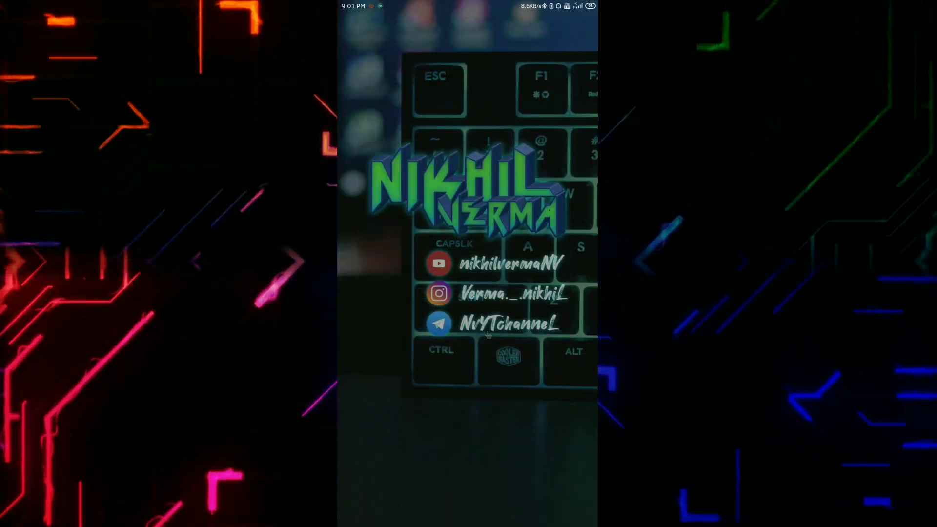
Launch Vanced Manager, start the MicroG 0.2.6 install, and watch its download in the notification shade
right_click(488, 335)
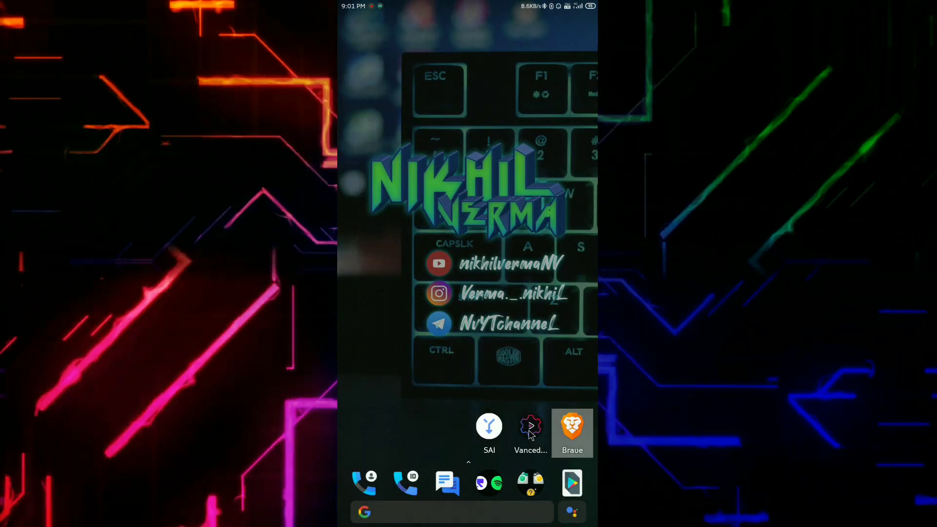
click(530, 432)
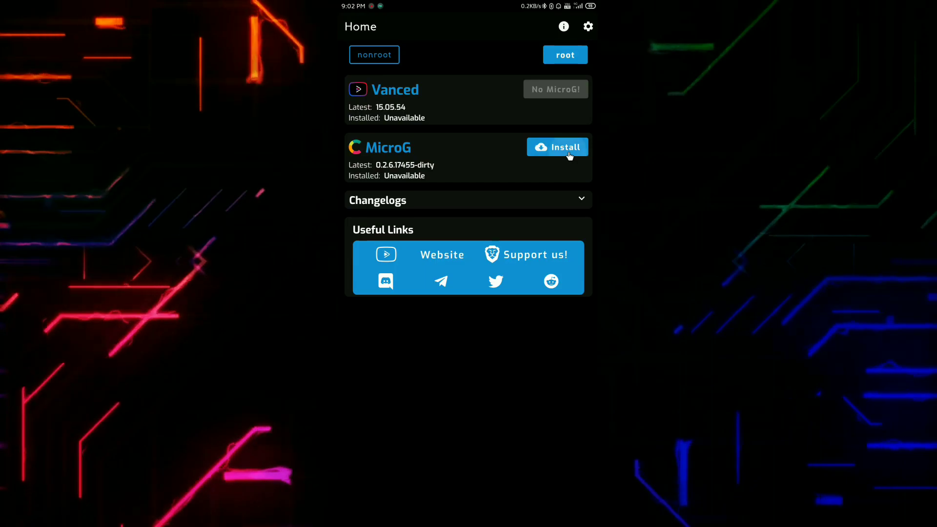
click(569, 156)
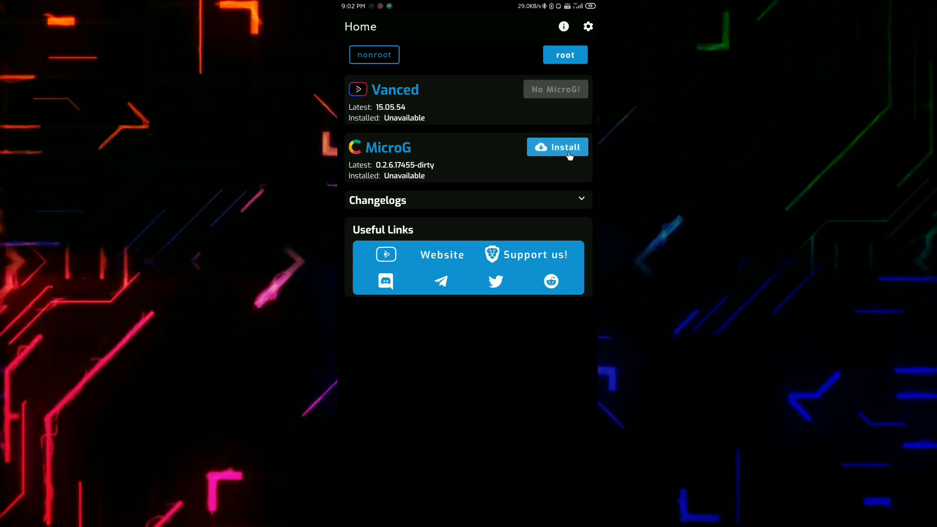
drag(468, 5, 468, 244)
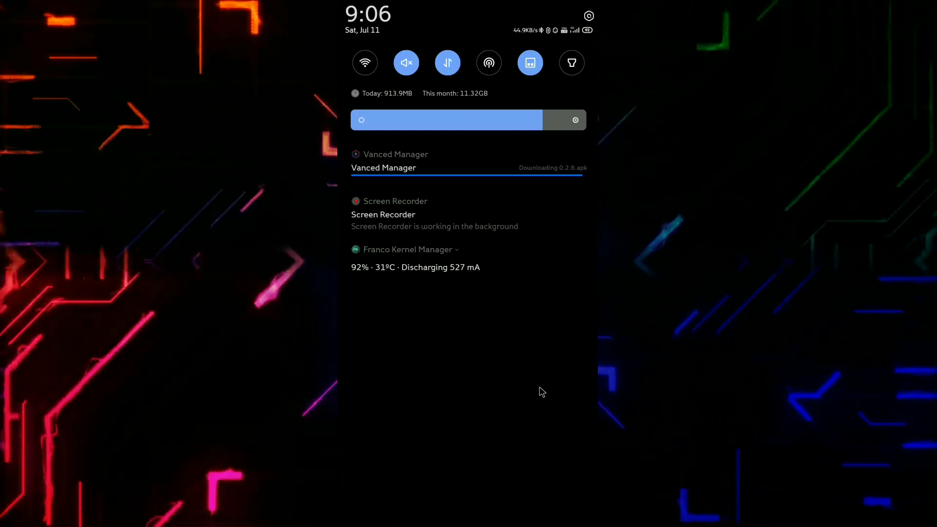
Allow Vanced Manager to install apps, install Vanced MicroG 0.2.6.17455, and close the success message
click(542, 391)
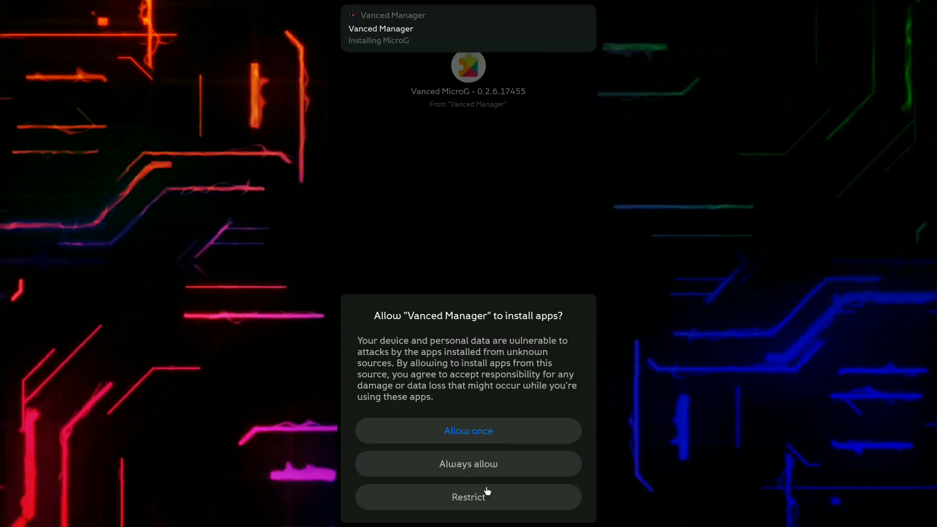
click(465, 470)
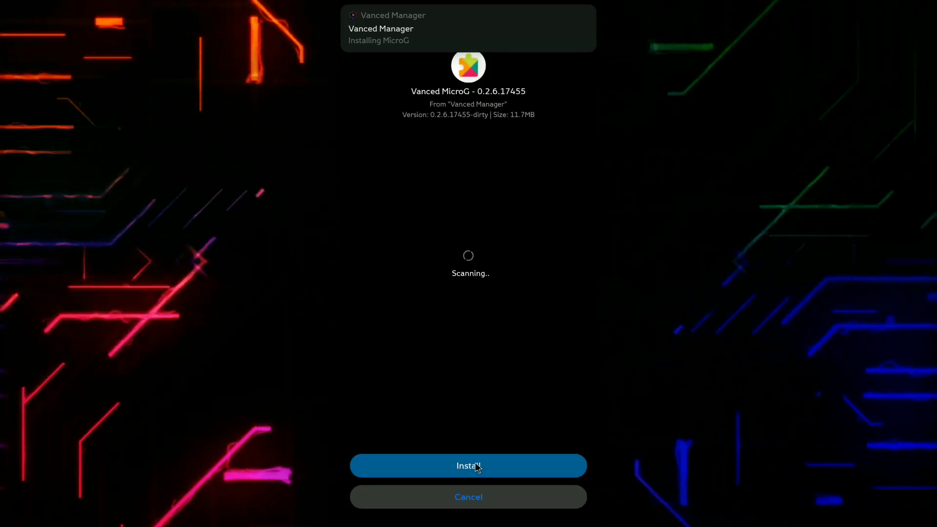
click(477, 467)
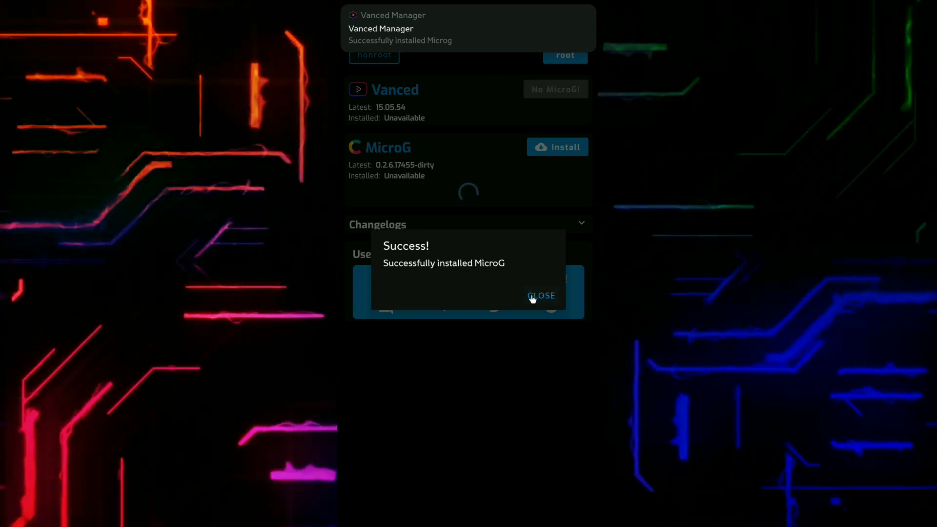
click(533, 298)
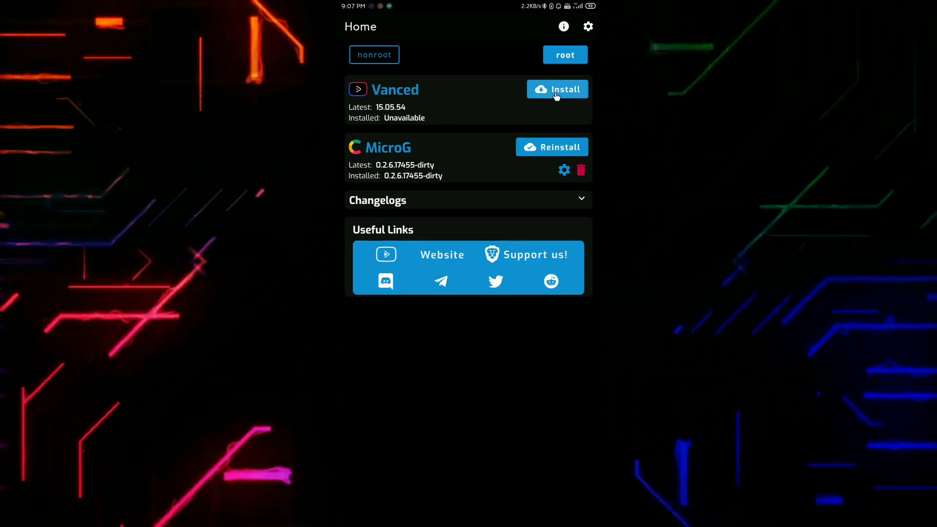
Start the Vanced install with the Light + Black theme and English (default) language
click(557, 93)
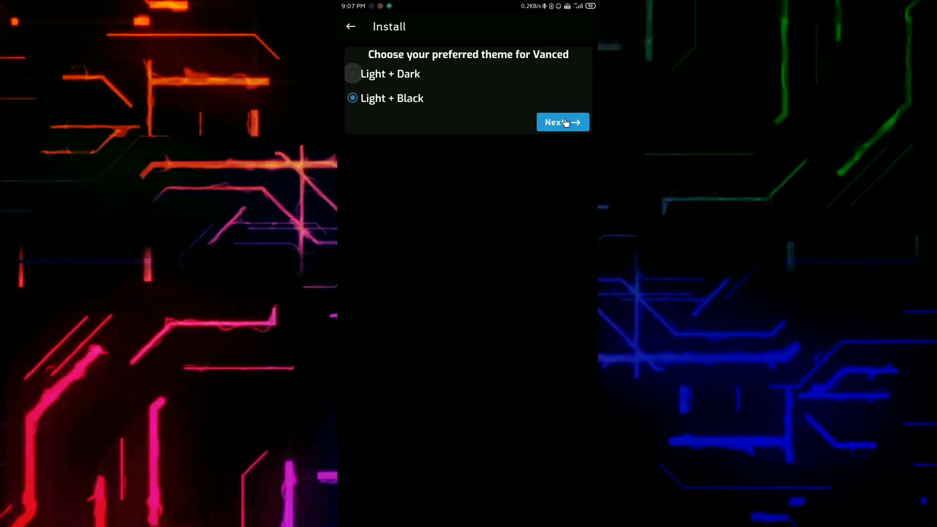
click(566, 123)
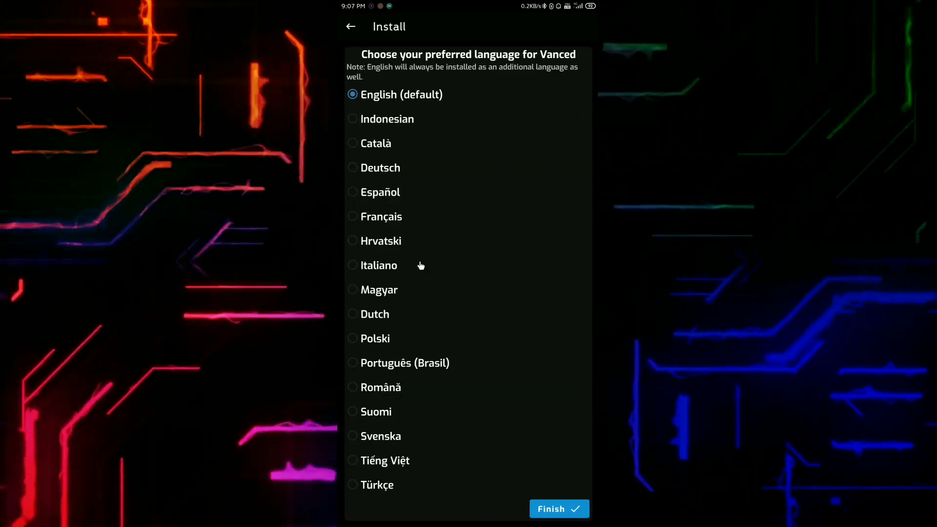
click(570, 510)
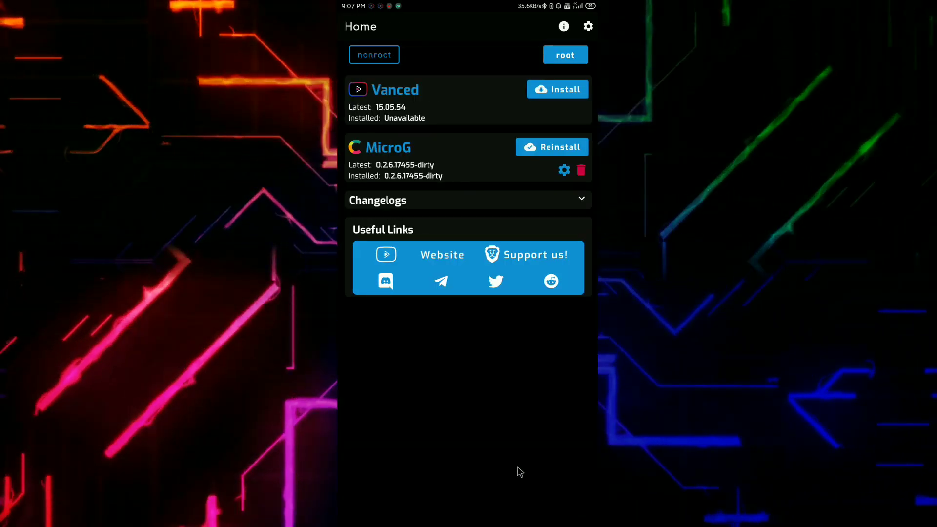
Check the download progress, install YouTube Vanced 15.05.54, and launch it from the Success dialog
key(alt+n)
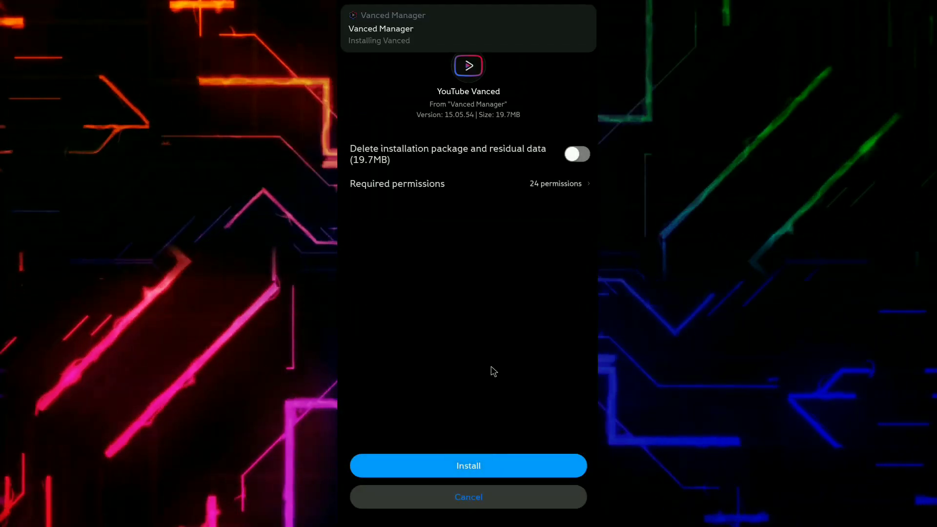
click(476, 467)
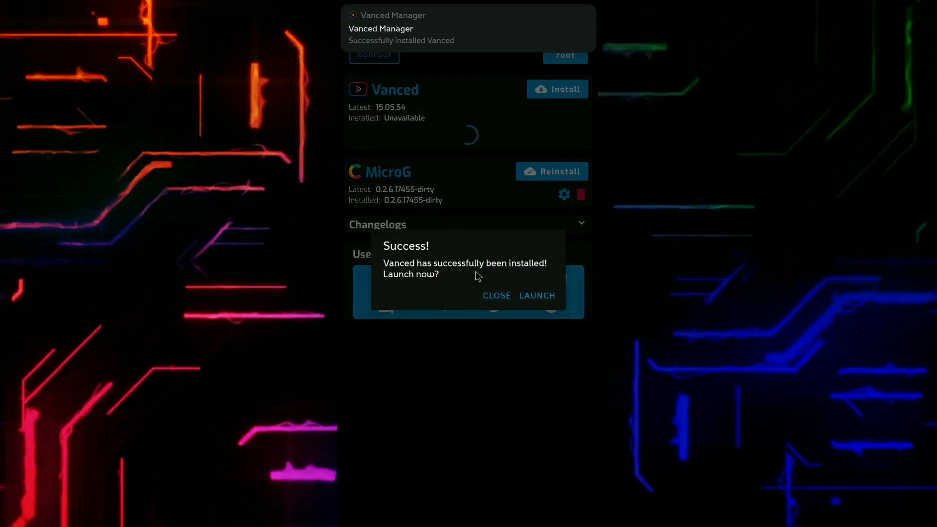
click(535, 296)
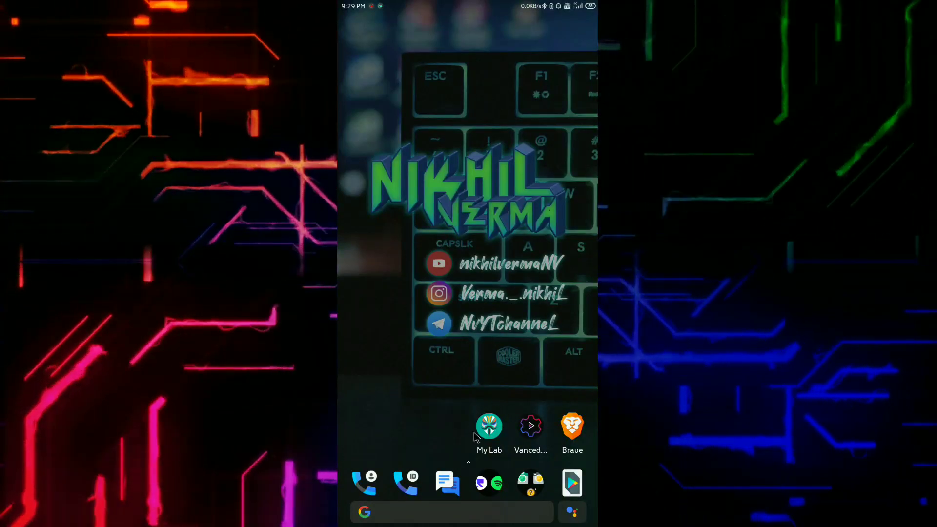
Reopen Vanced Manager, dismiss the Welcome and MIUI notices, and grant it superuser access
click(537, 428)
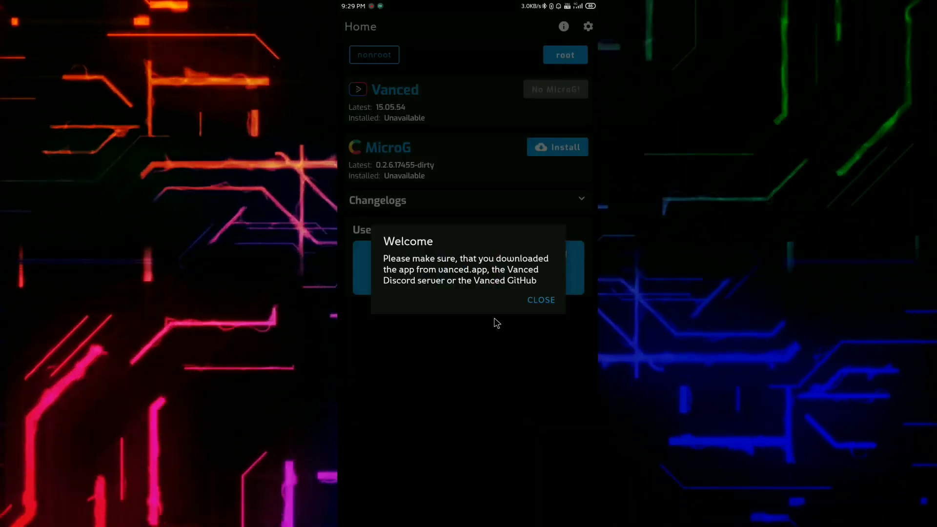
click(538, 299)
click(539, 323)
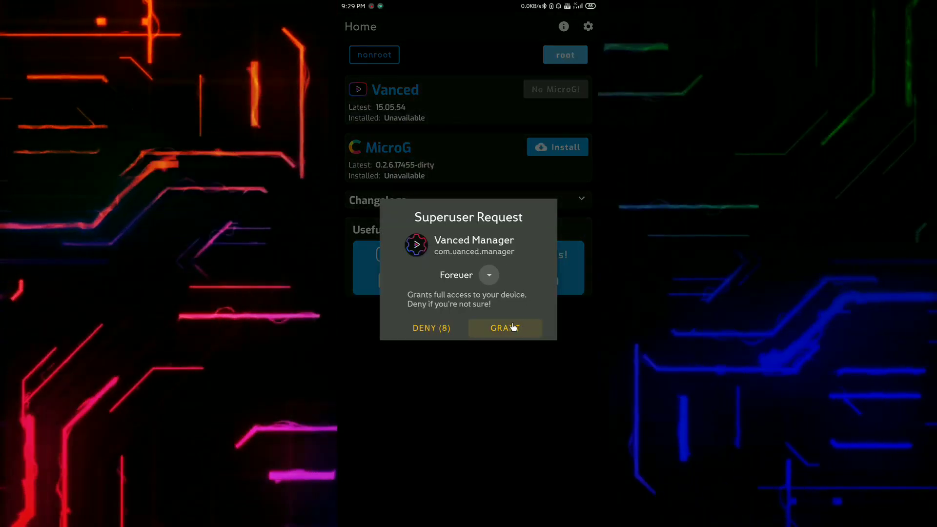
click(514, 327)
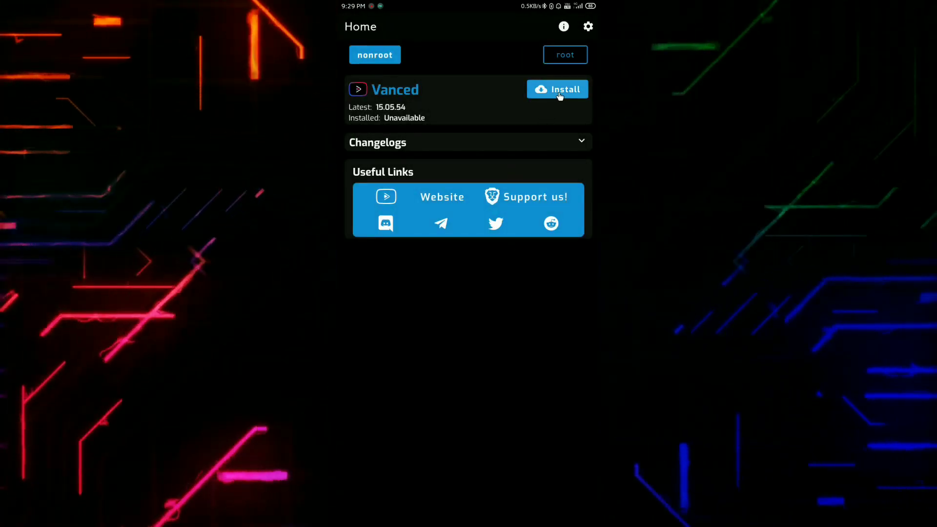
Install Vanced with Light + Black theme and English, watching the download until it succeeds
click(555, 94)
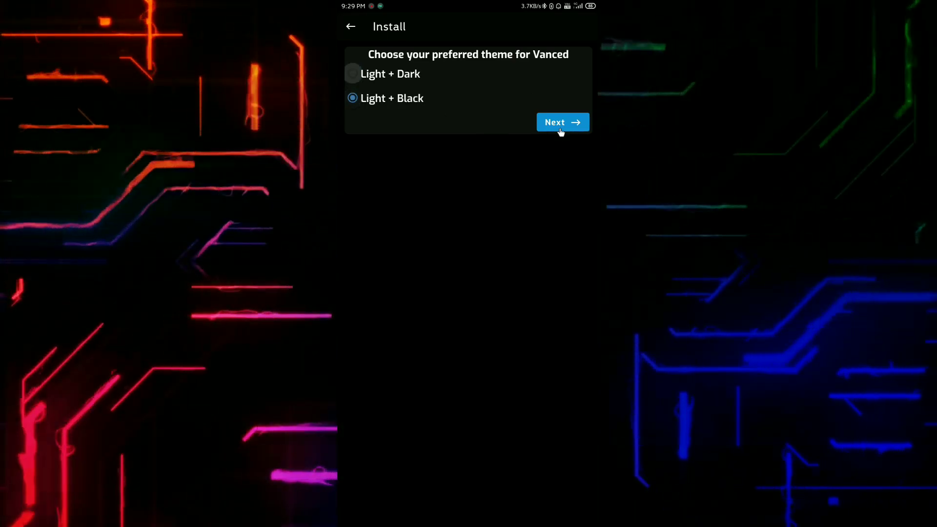
click(561, 128)
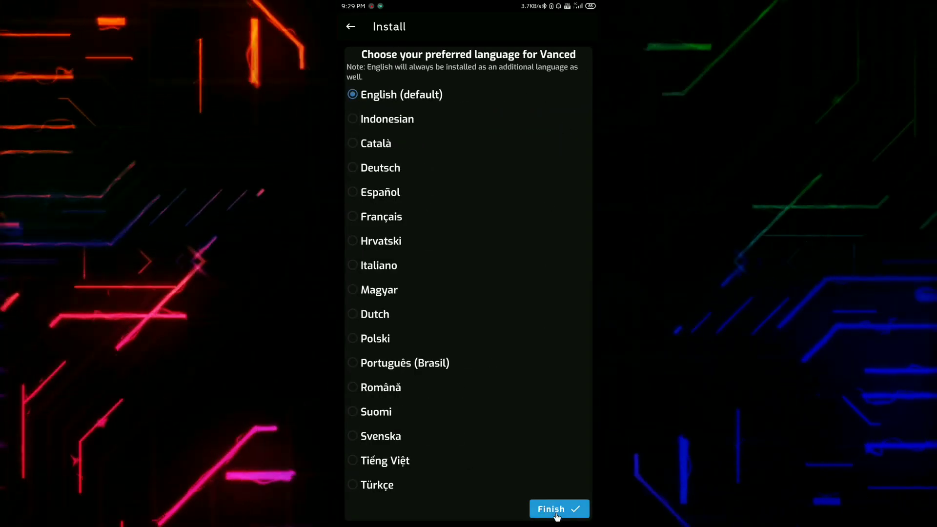
click(556, 513)
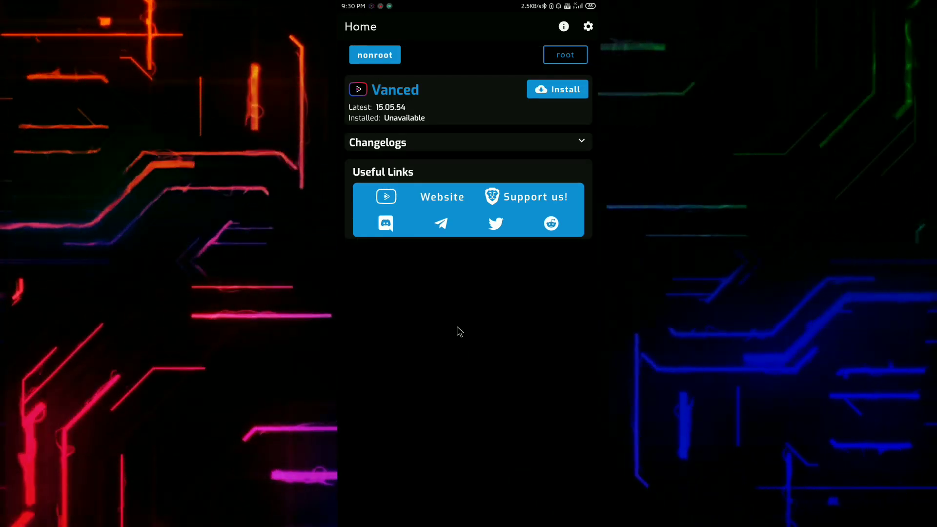
drag(469, 5, 468, 293)
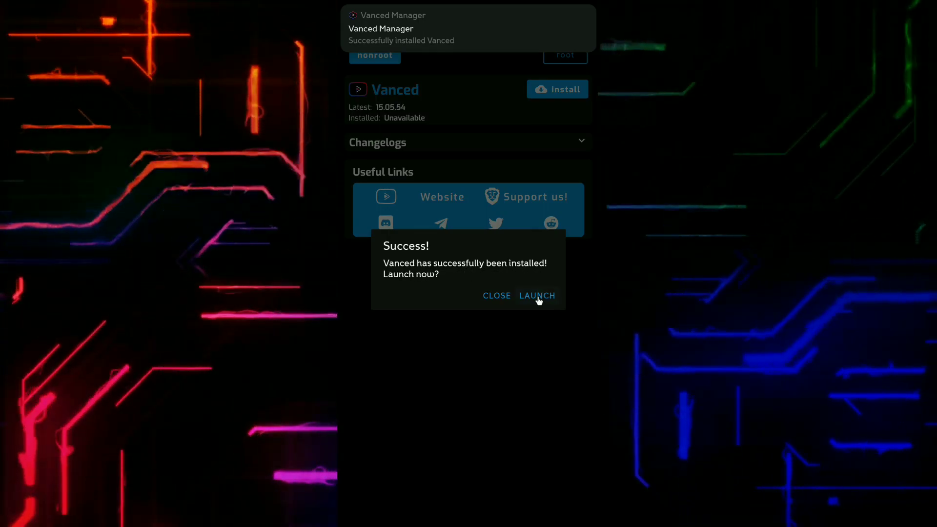
Launch Vanced, dismiss the changelog notice, and open Settings from the account menu
click(538, 298)
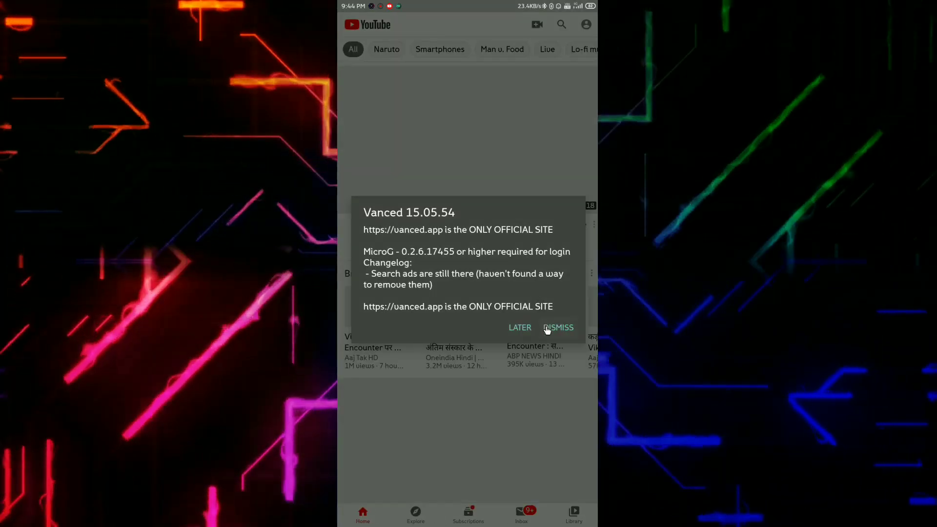
click(546, 328)
scroll(543, 203, down, 1)
click(586, 25)
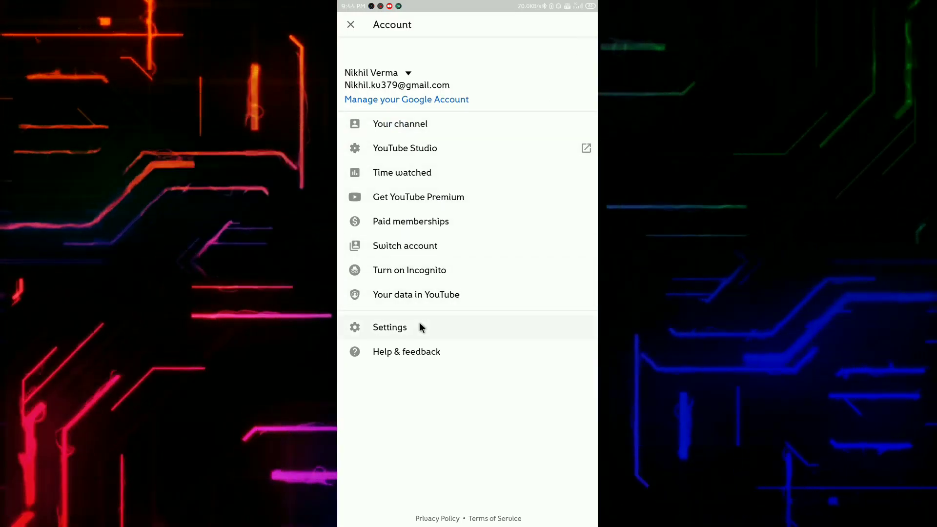
click(421, 327)
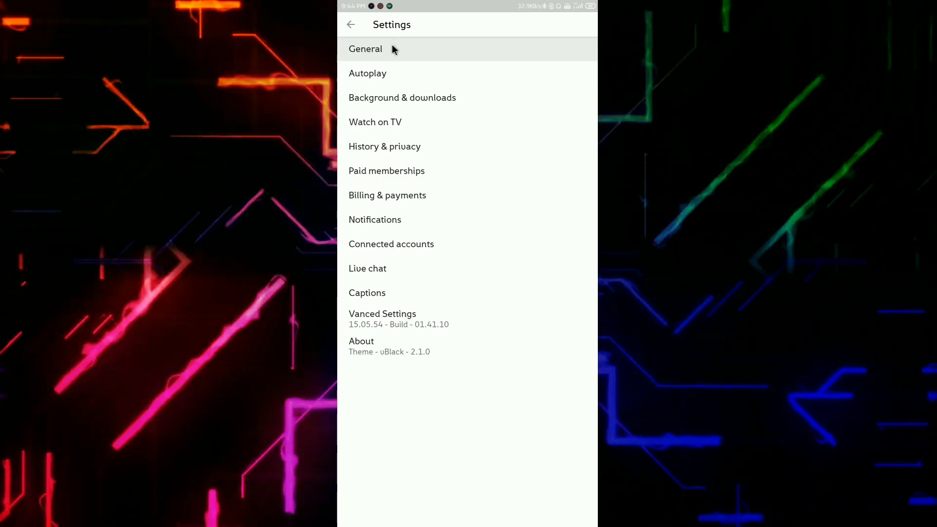
Turn on Dark theme in General and enable VP9 under Vanced Settings' Codec Override
click(394, 49)
click(572, 57)
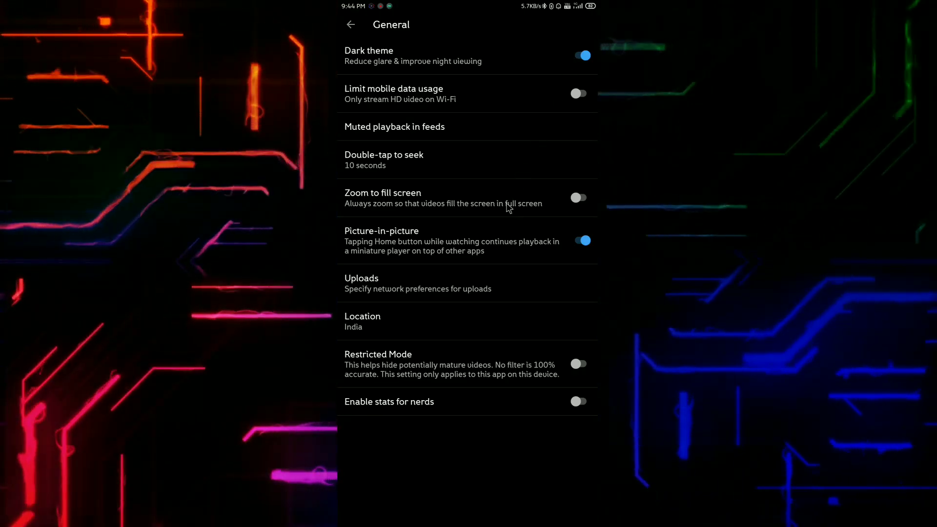
right_click(505, 215)
click(434, 324)
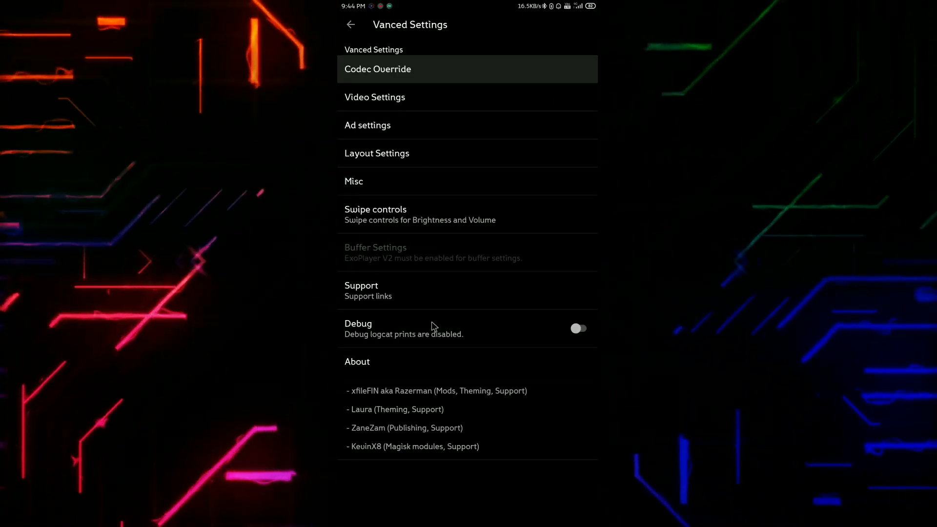
click(413, 78)
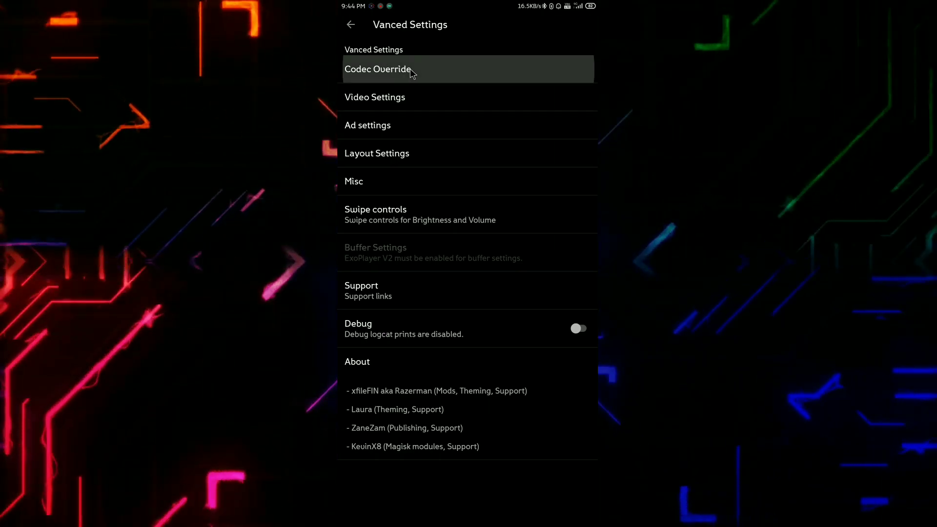
click(576, 32)
right_click(541, 120)
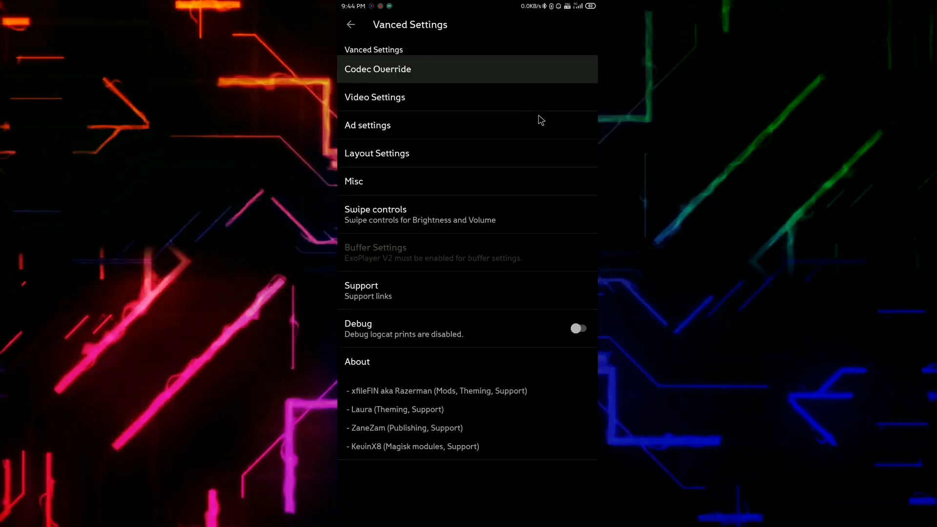
Look through Video and Ad settings, enable Black watch in Layout Settings, and return to the home feed
click(431, 105)
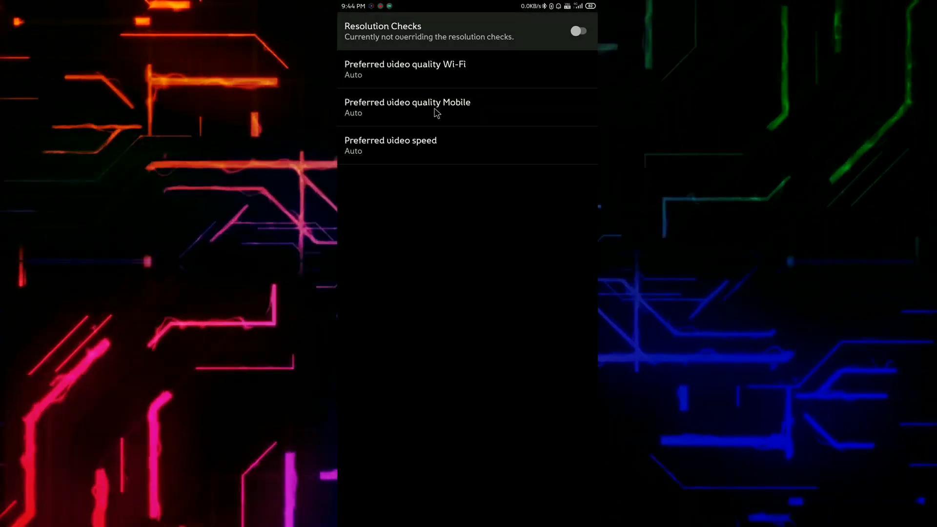
right_click(446, 143)
click(426, 134)
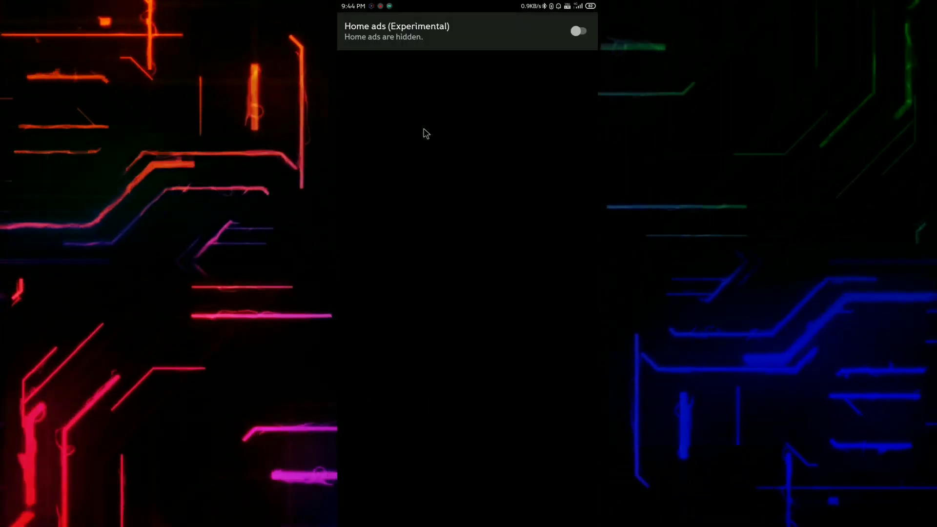
right_click(426, 134)
click(421, 151)
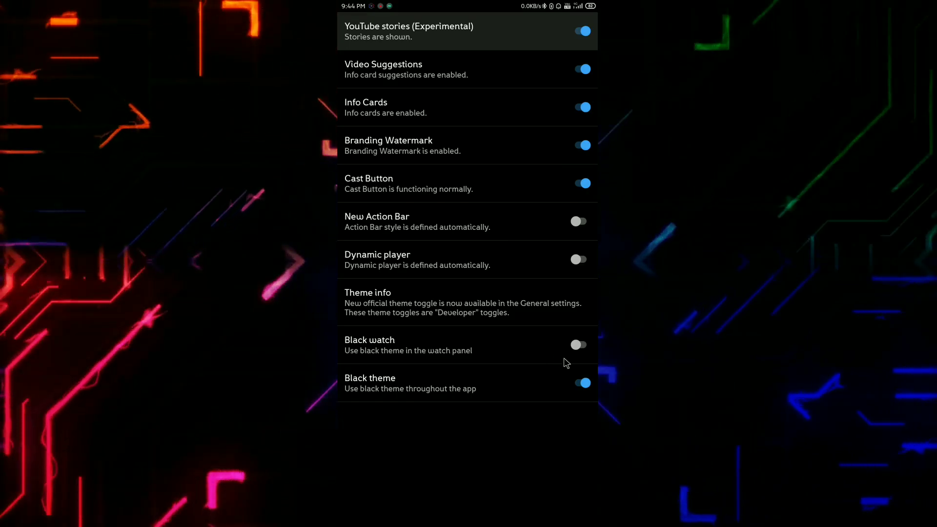
click(539, 354)
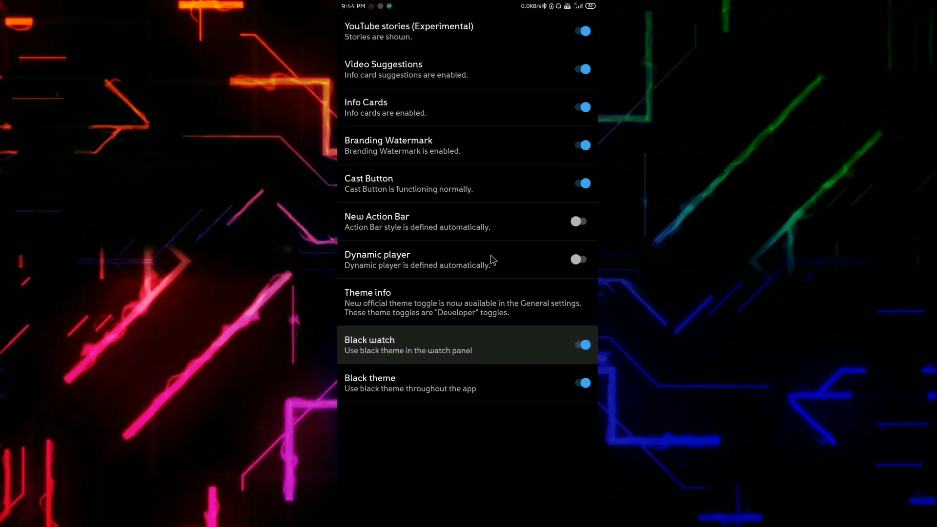
right_click(493, 259)
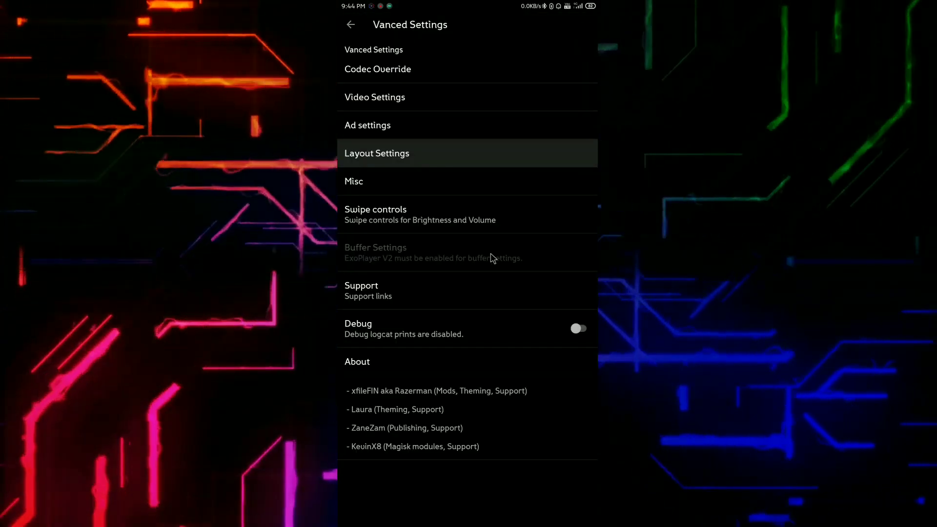
right_click(493, 259)
right_click(493, 258)
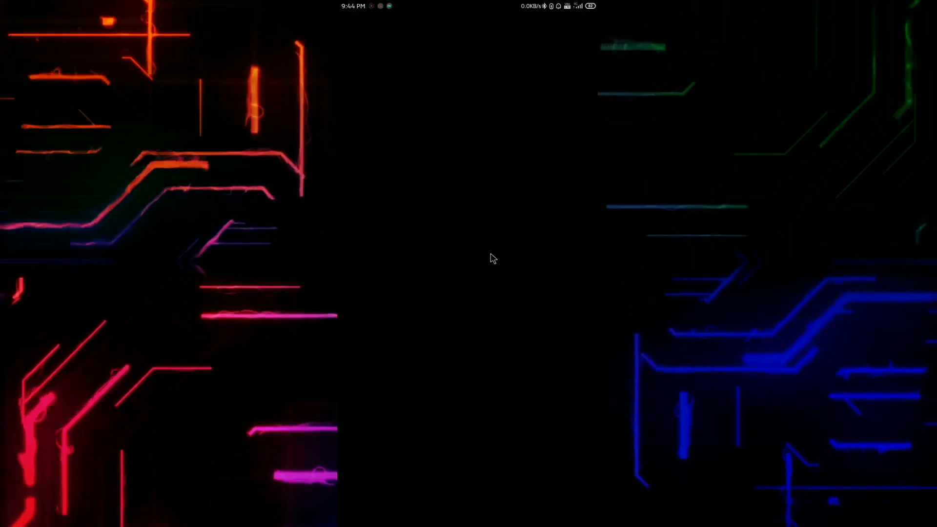
From the profile avatar menu, open Your channel page
click(584, 27)
right_click(583, 28)
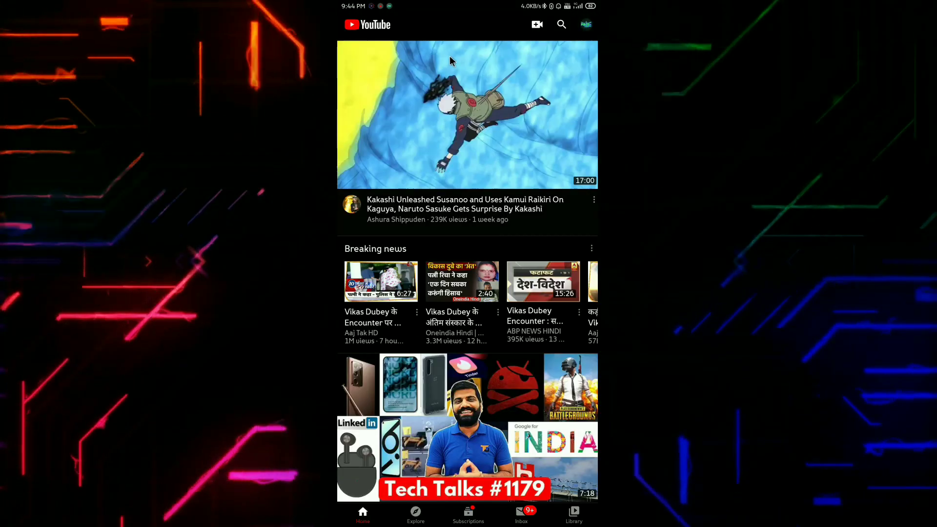
click(588, 27)
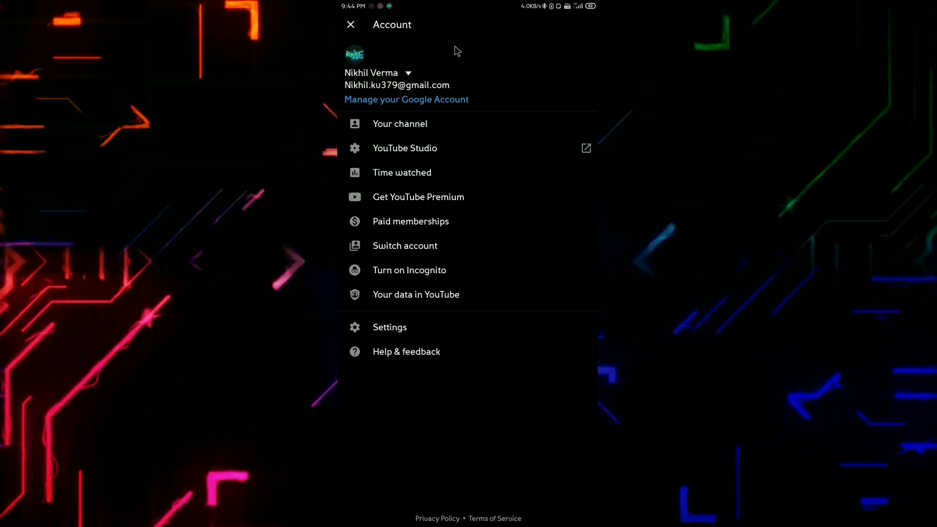
click(407, 127)
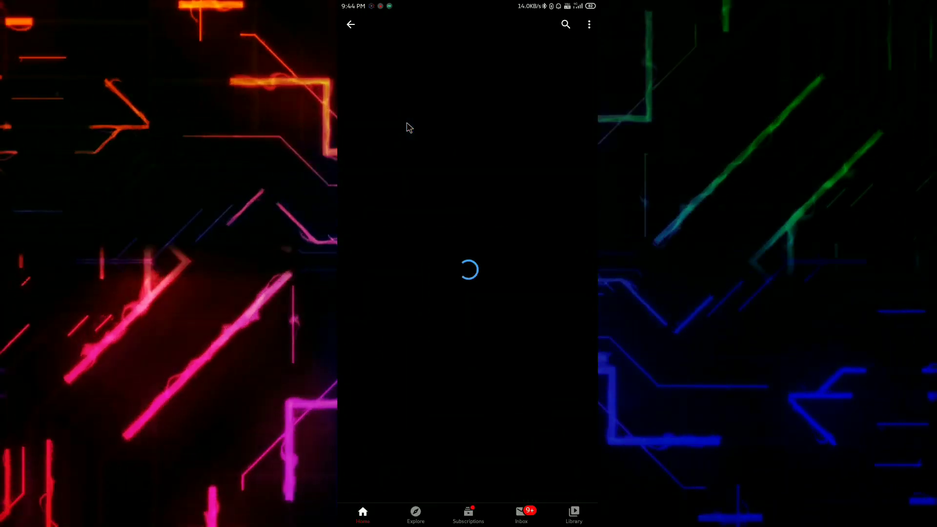